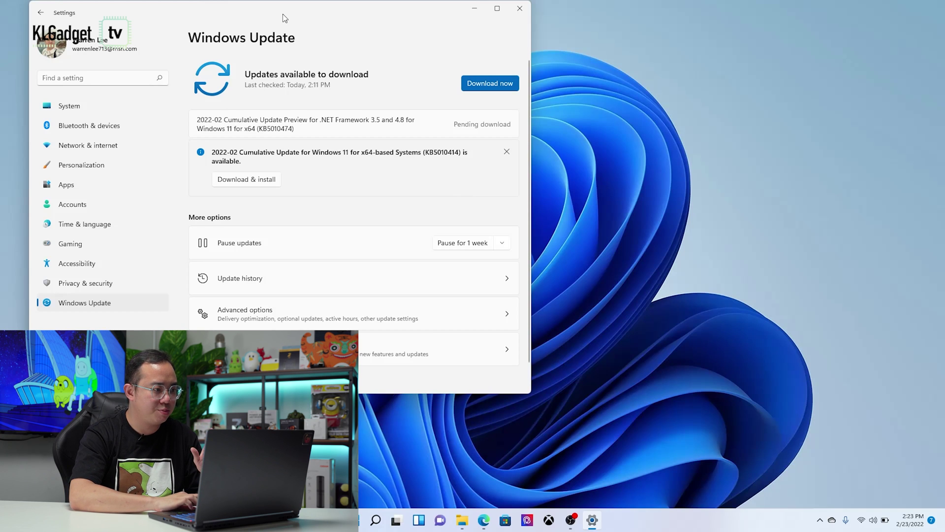
Move the Windows Update settings window toward the centre of the screen.
left_click_drag(283, 14, 404, 51)
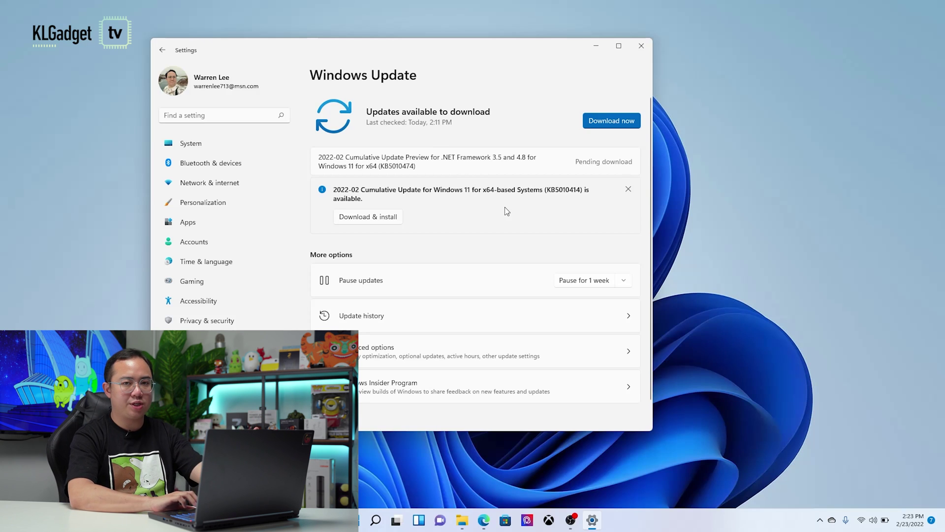
Download and install the 2022-02 Cumulative Update for Windows 11 (KB5010414).
left_click(389, 217)
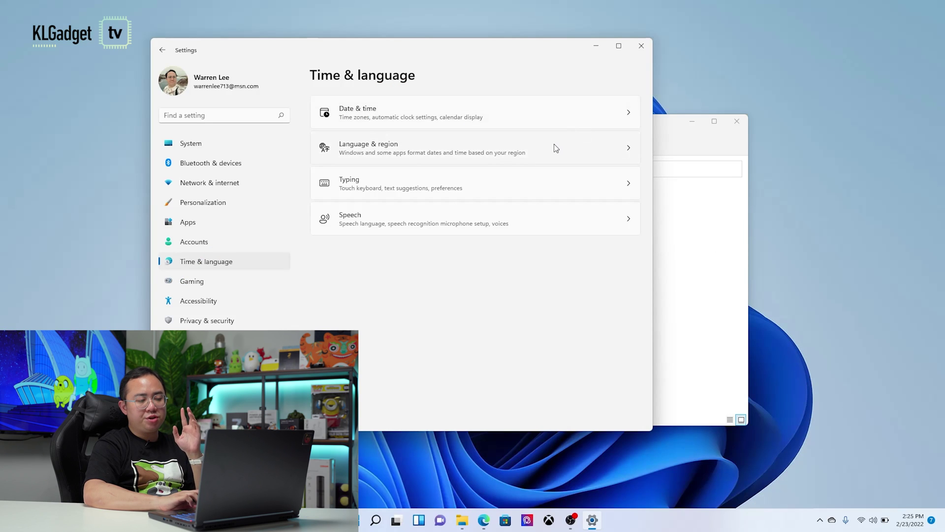
Under Language & region, change Country or region from Malaysia to United States.
left_click(556, 148)
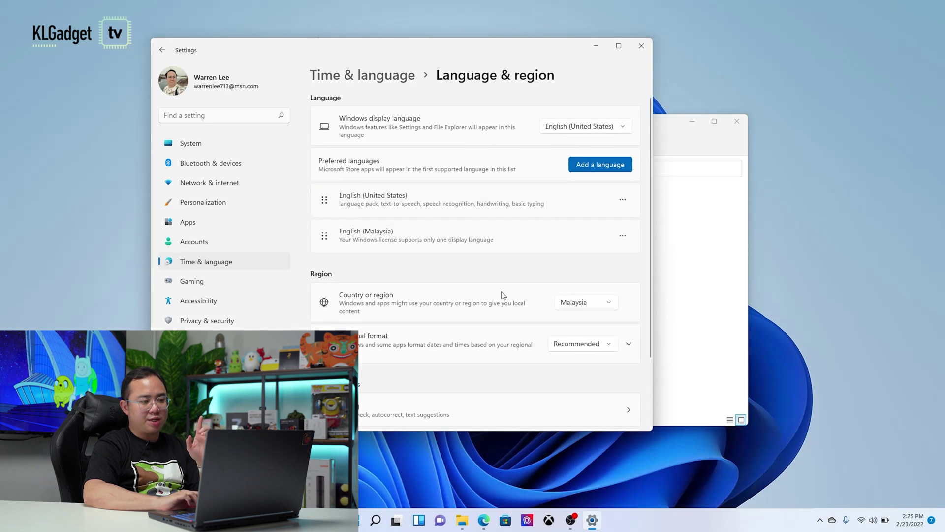
scroll(503, 295, "down", 2)
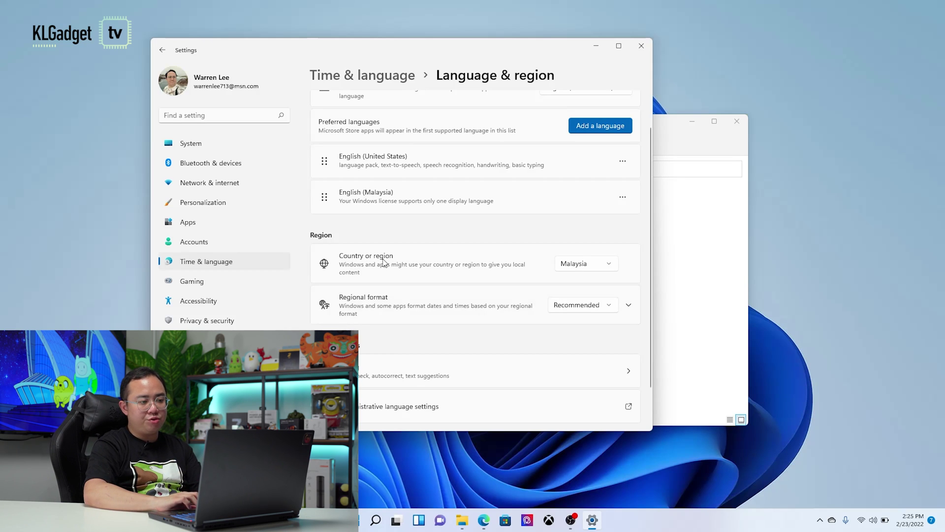
left_click(587, 267)
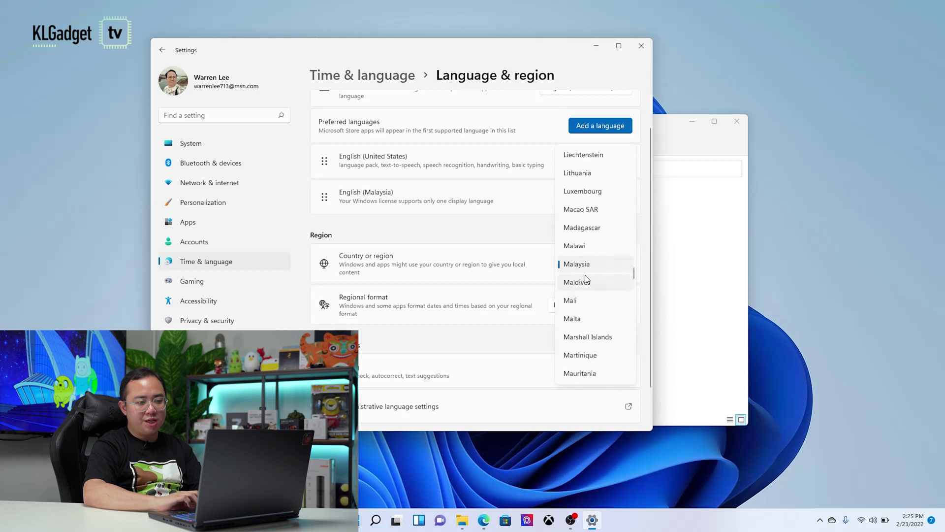
scroll(588, 306, "down", 15)
scroll(588, 314, "down", 14)
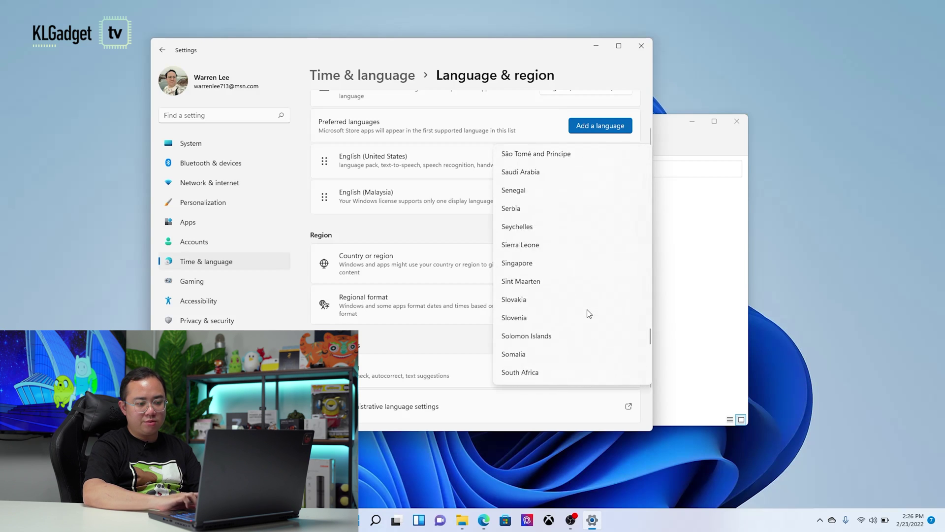
scroll(589, 313, "down", 5)
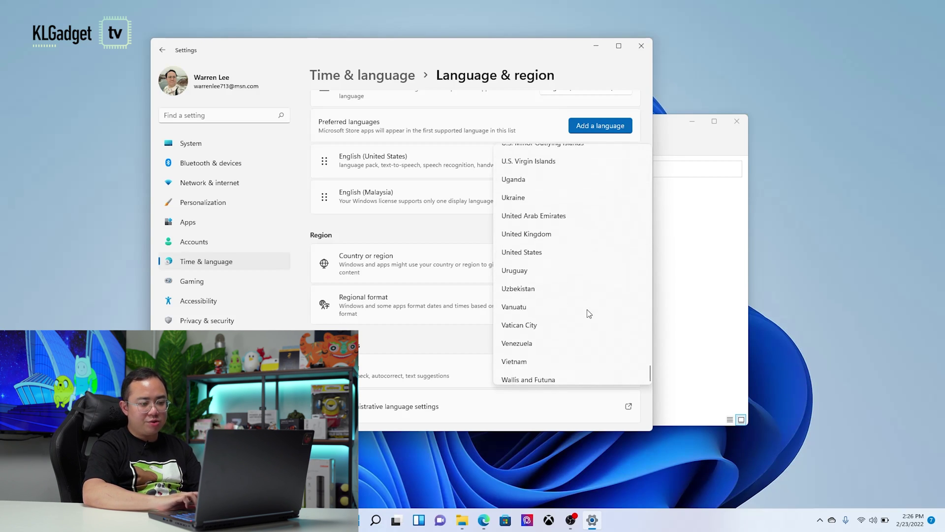
scroll(588, 313, "up", 6)
scroll(589, 313, "down", 5)
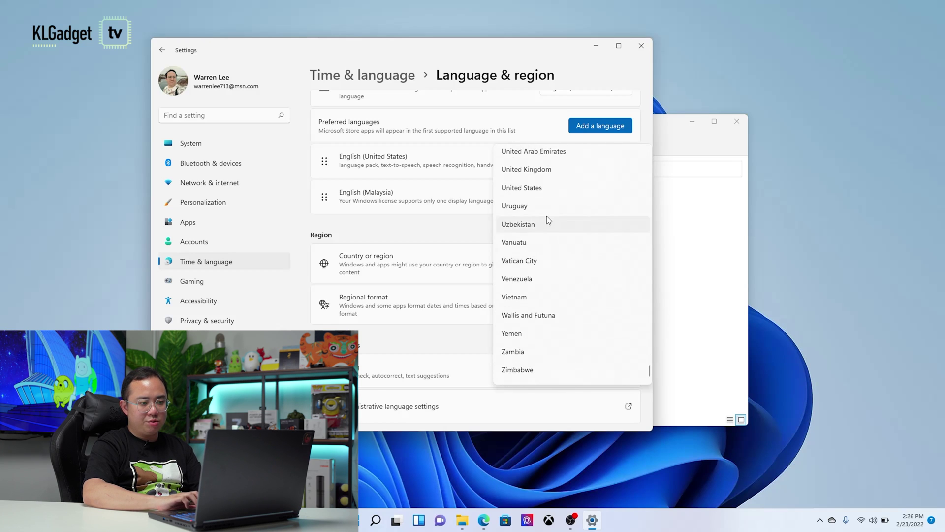
left_click(545, 183)
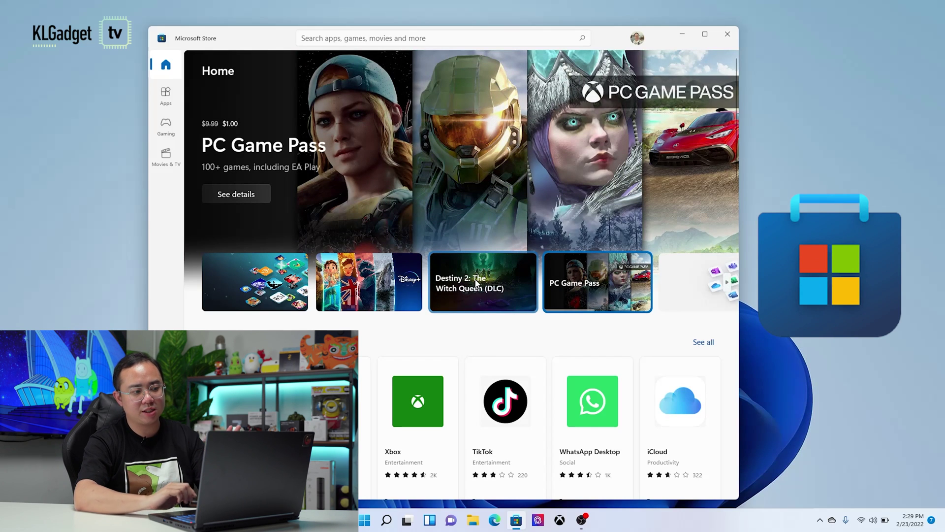
Open the Amazon Appstore Preview promotion from the Store home carousel and see its details.
scroll(394, 363, "down", 10)
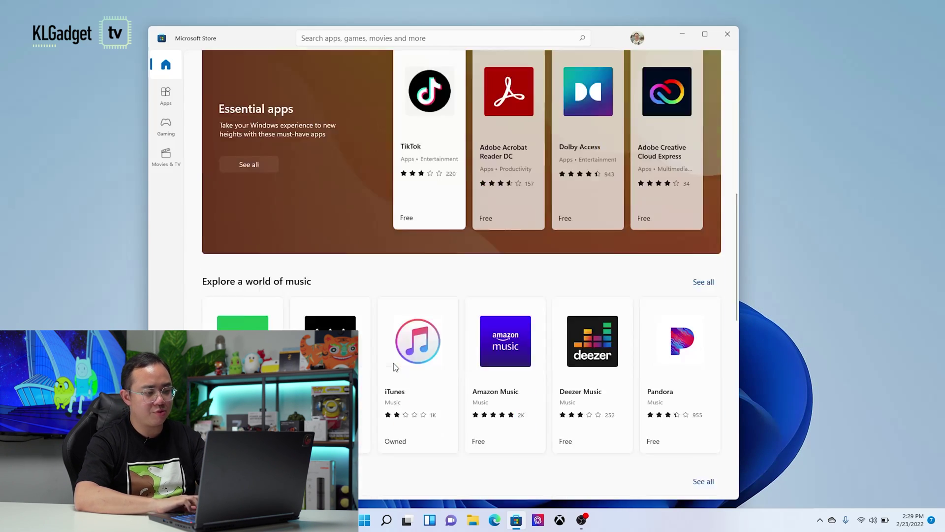
scroll(394, 363, "down", 8)
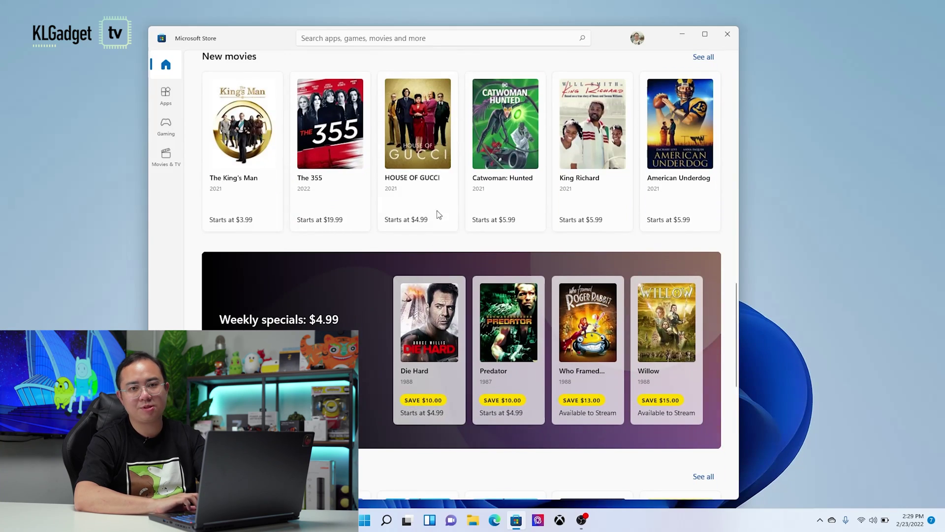
scroll(598, 252, "up", 18)
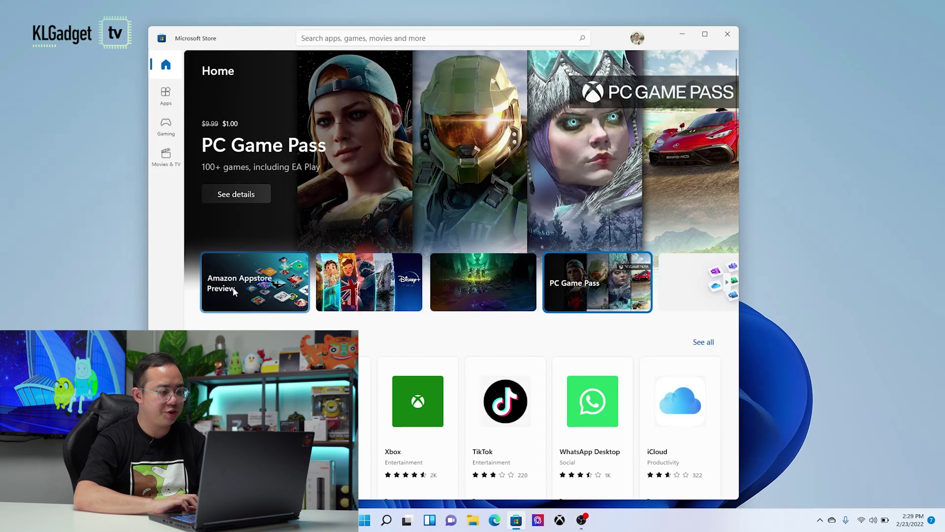
left_click(279, 286)
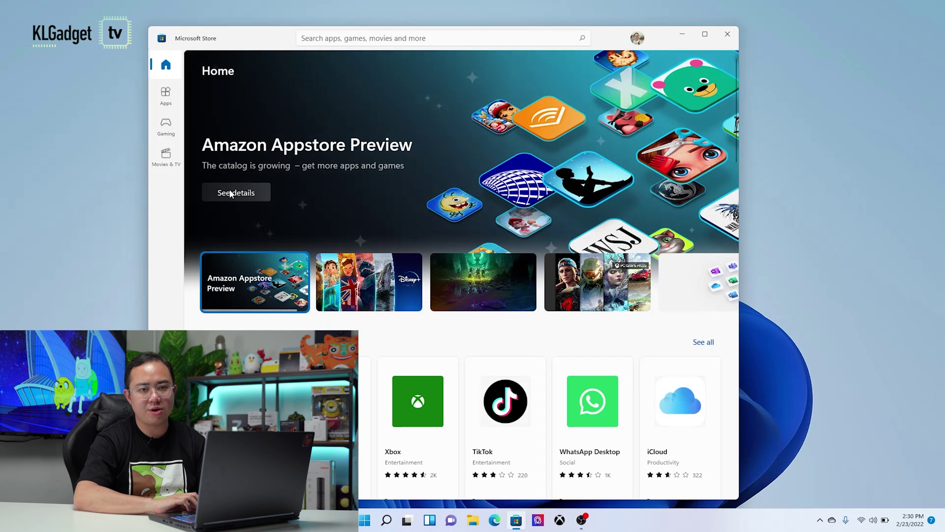
left_click(234, 193)
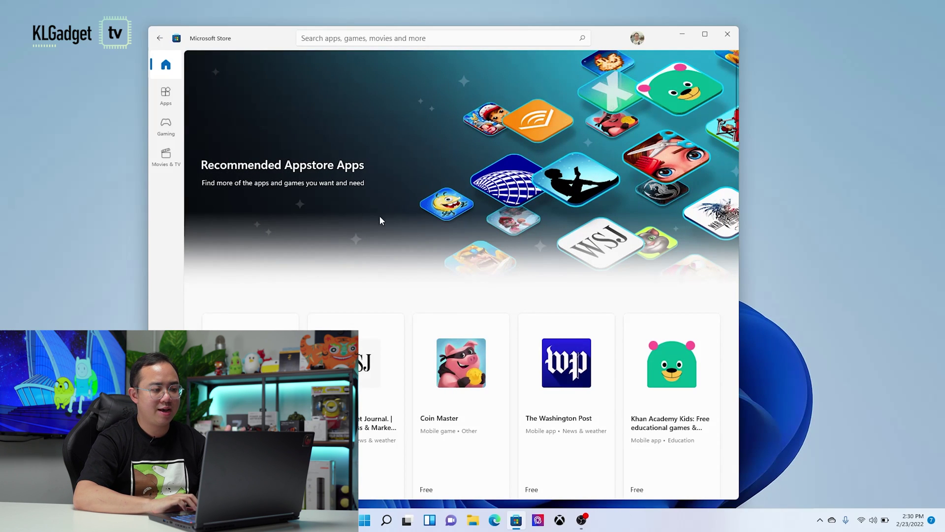
Rerun the 'amazon appstore' search, install Amazon Appstore, and approve the virtualization Set up.
left_click(384, 39)
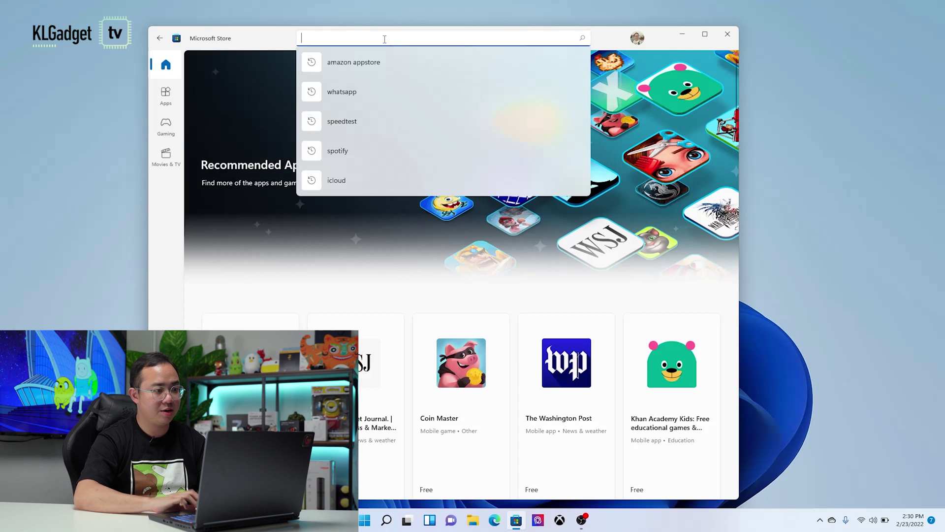
left_click(379, 70)
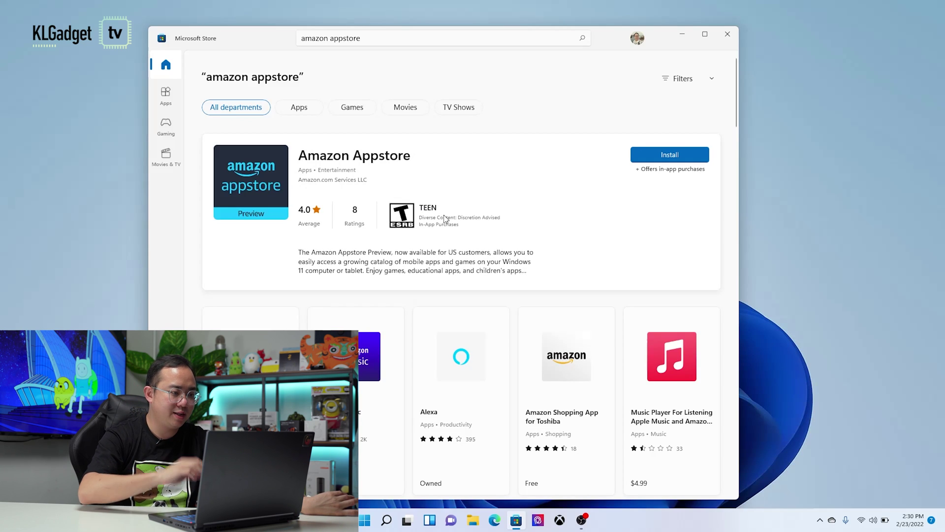
left_click(669, 155)
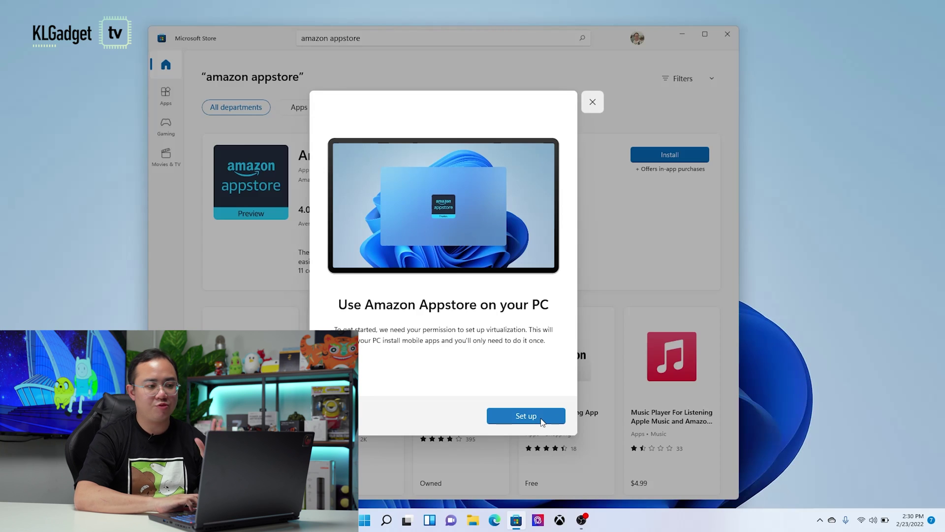
left_click(541, 419)
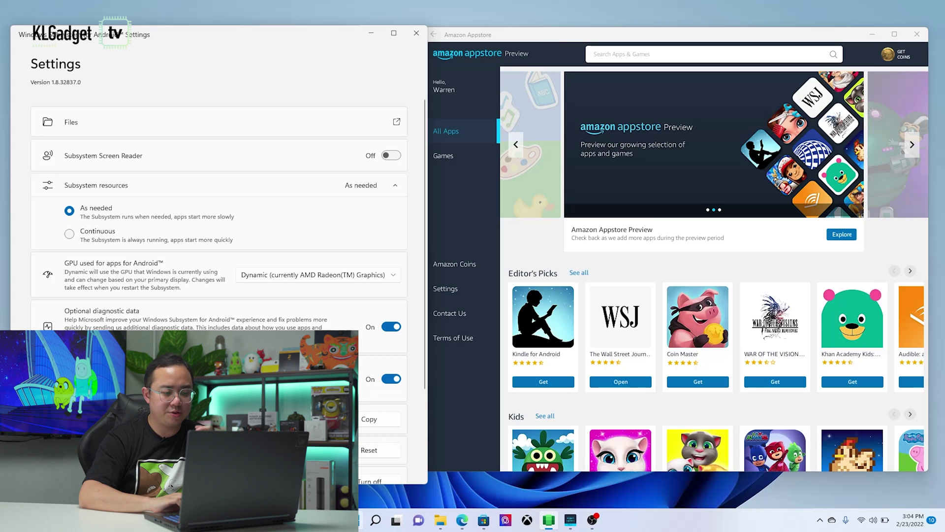
Switch between Amazon Appstore and WSA Settings, briefly opening and closing the subsystem's Downloads files.
key("super")
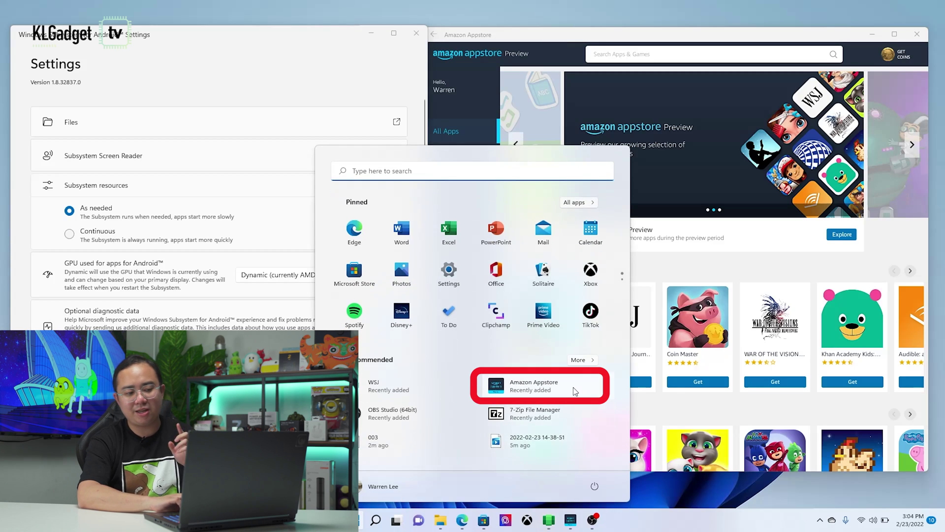
left_click(588, 29)
left_click(240, 68)
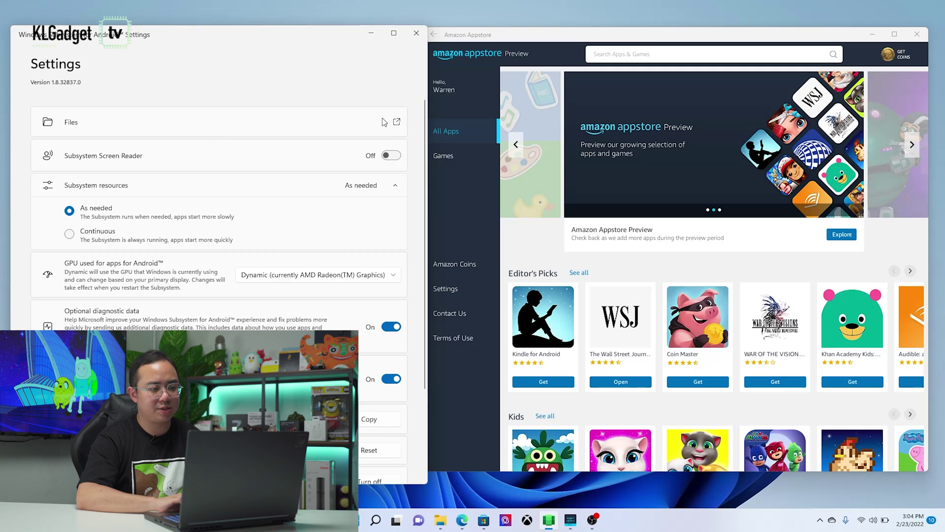
left_click(398, 123)
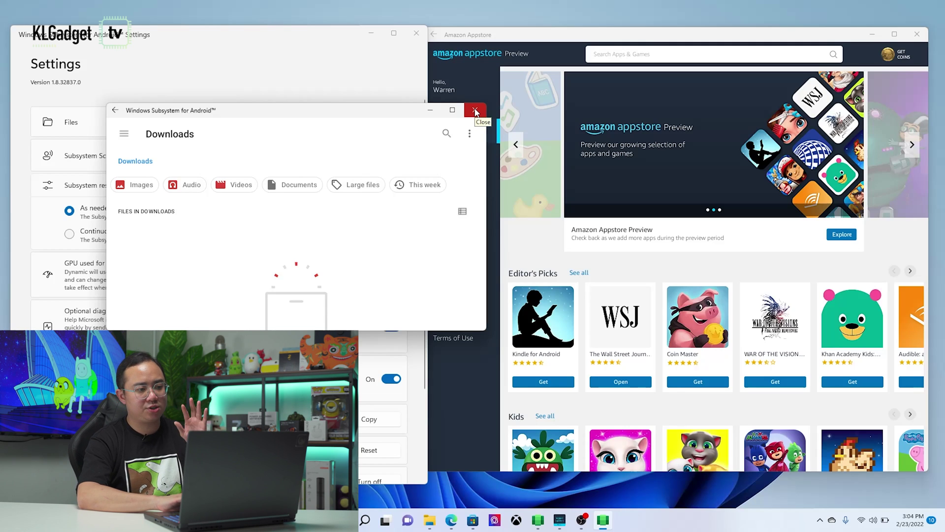
left_click(475, 112)
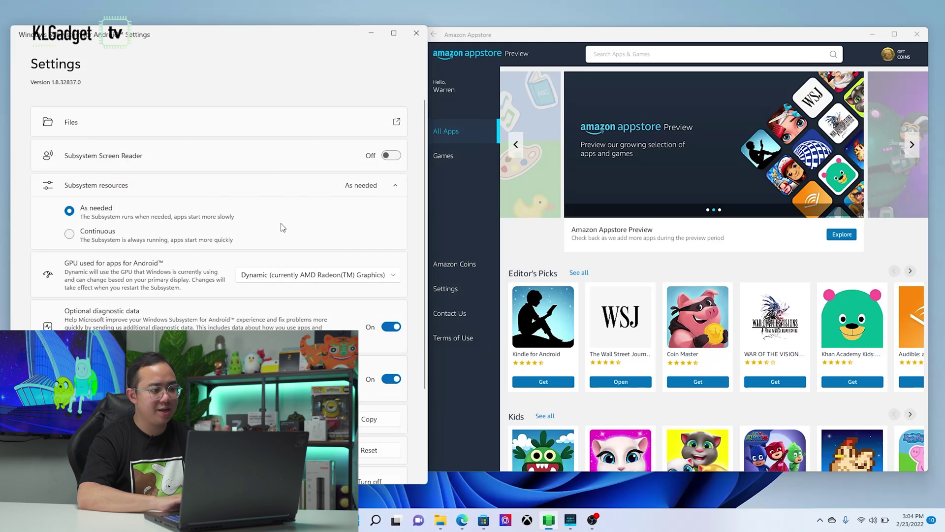
Scroll WSA Settings to Developer mode (on) and the ADB address 127.0.0.1:58526.
scroll(198, 253, "down", 3)
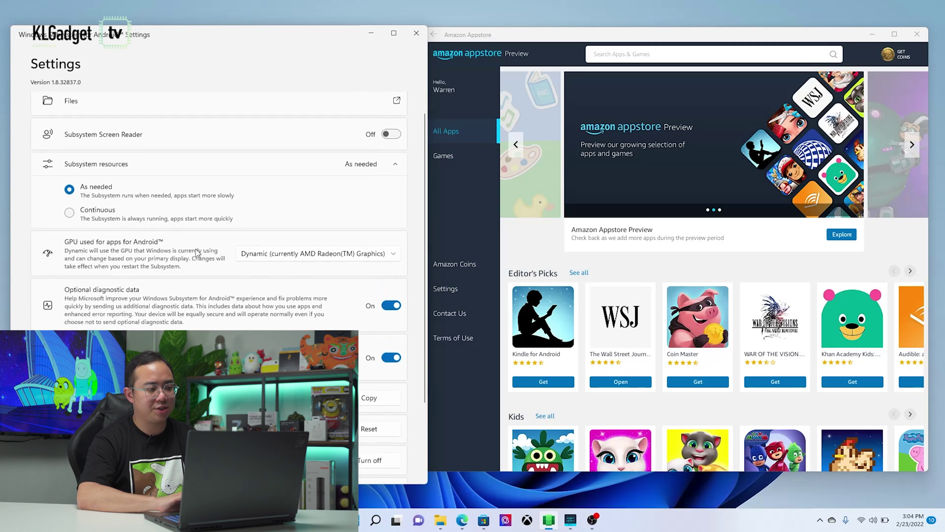
scroll(197, 253, "up", 1)
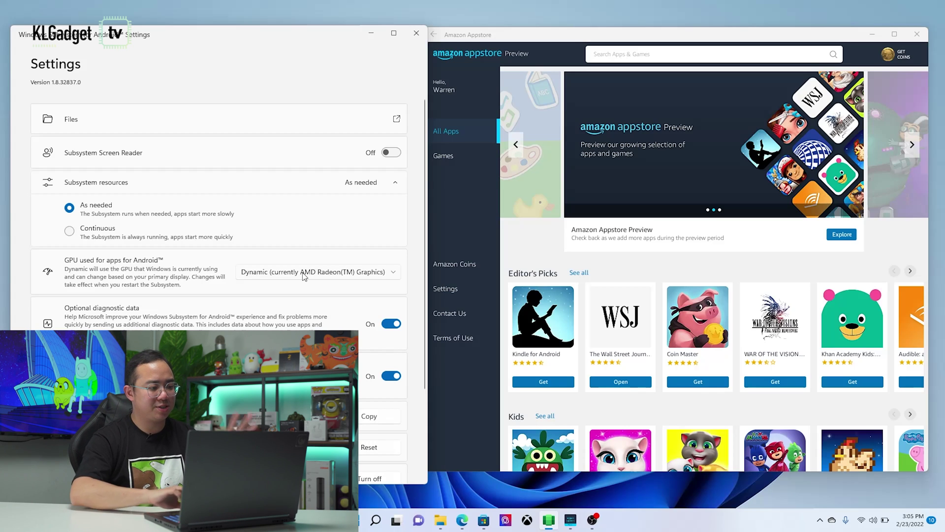
scroll(304, 276, "down", 3)
scroll(303, 276, "up", 1)
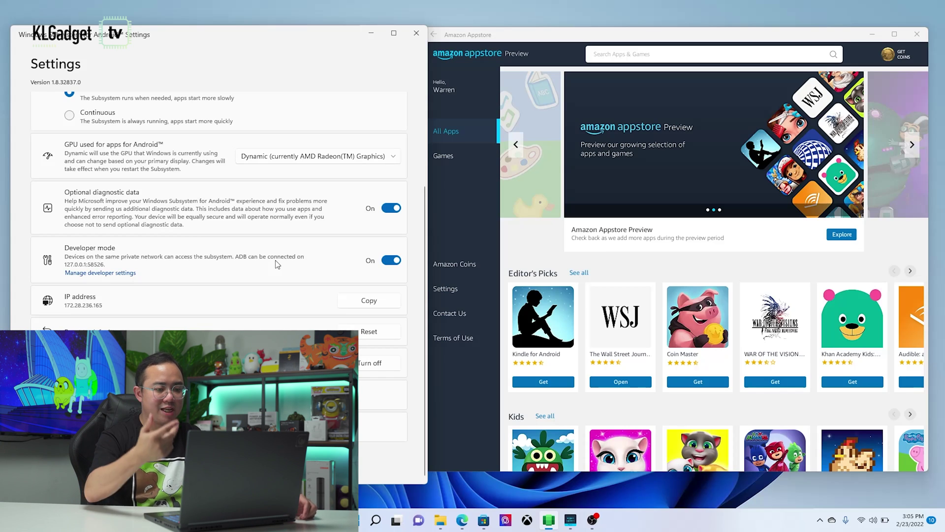
Maximize Amazon Appstore, browse all Editor's Picks and Games, then restore it and open Start.
double_click(613, 35)
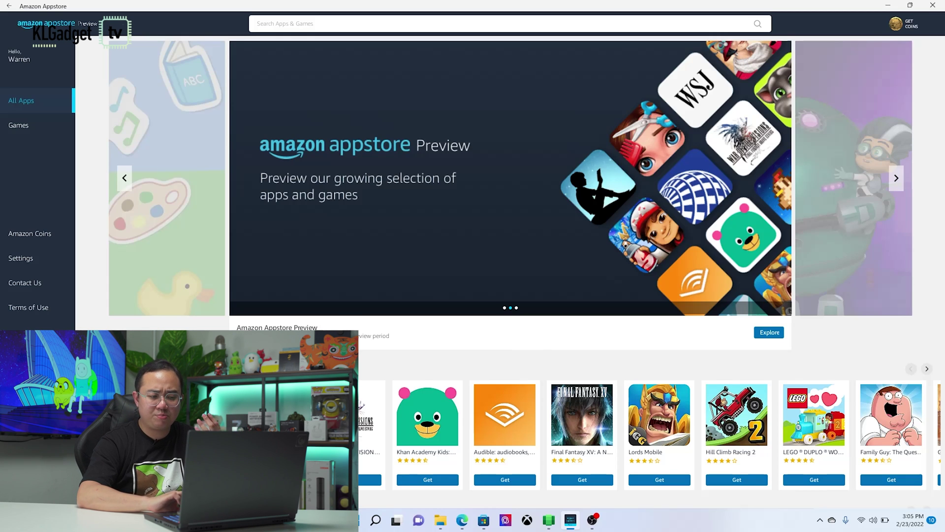
scroll(166, 288, "down", 4)
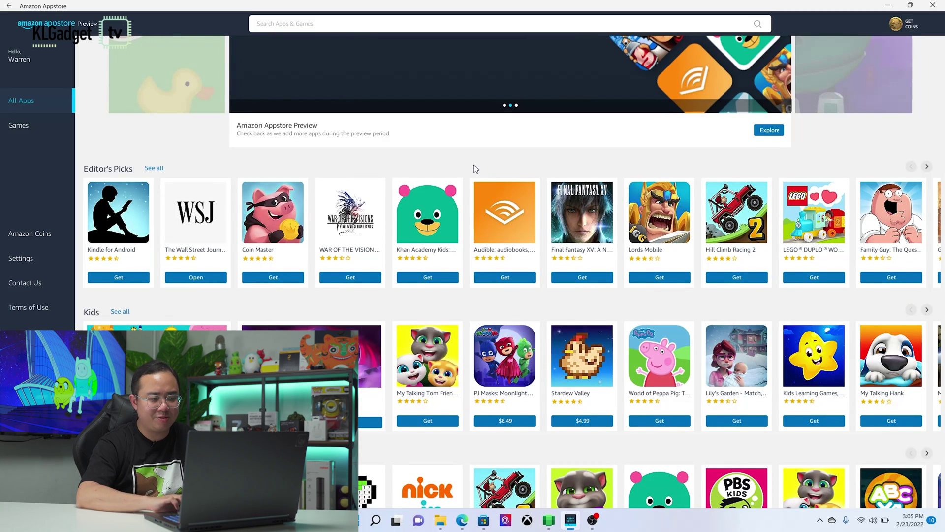
left_click(156, 169)
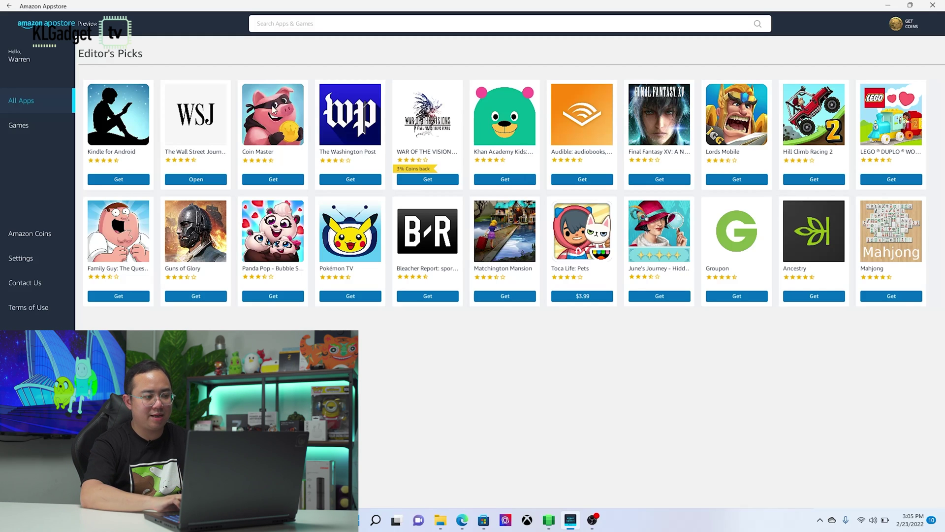
left_click(38, 118)
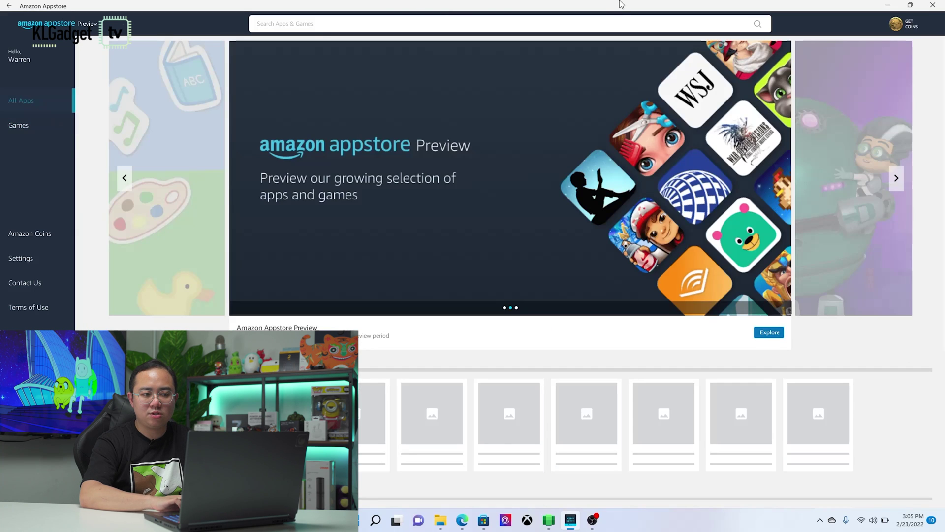
left_click(909, 5)
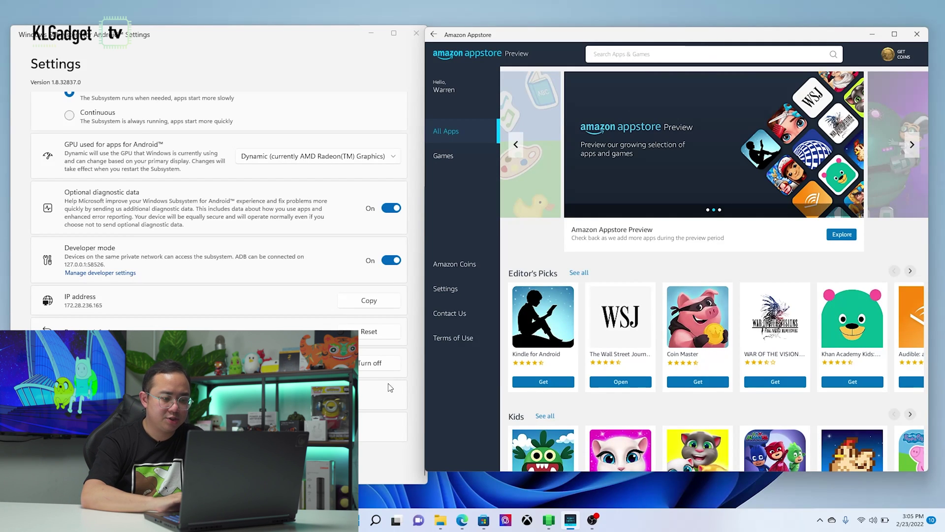
left_click(347, 527)
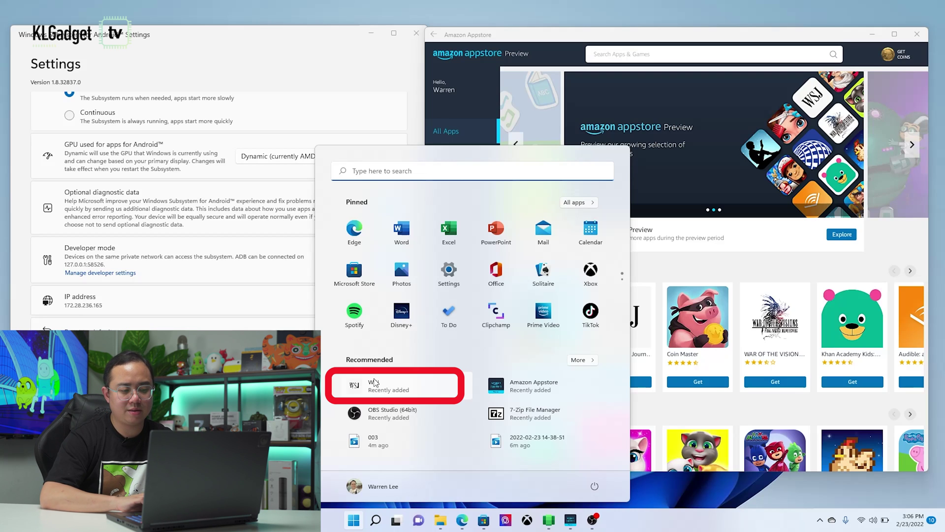
Launch WSJ from Start and browse its Business & Tech section.
left_click(386, 389)
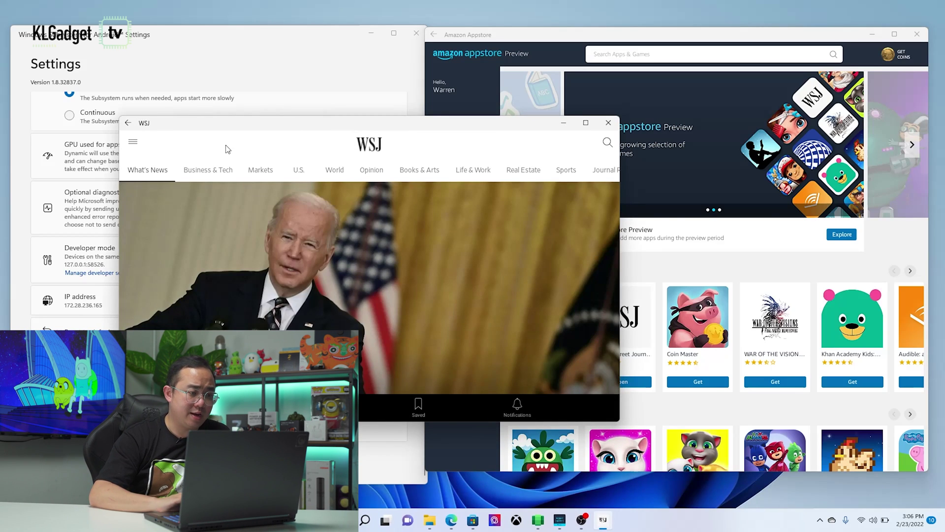
left_click(217, 169)
scroll(294, 265, "down", 1)
scroll(294, 265, "down", 10)
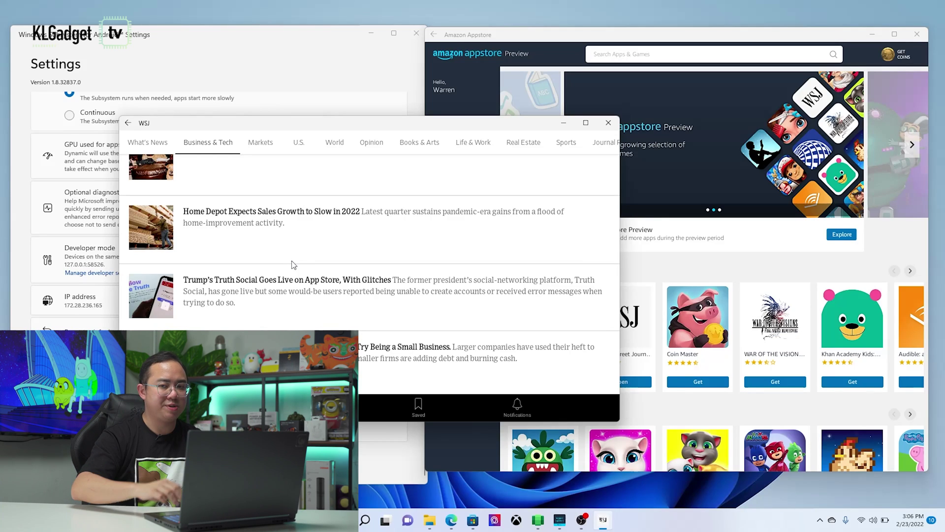
scroll(294, 265, "up", 3)
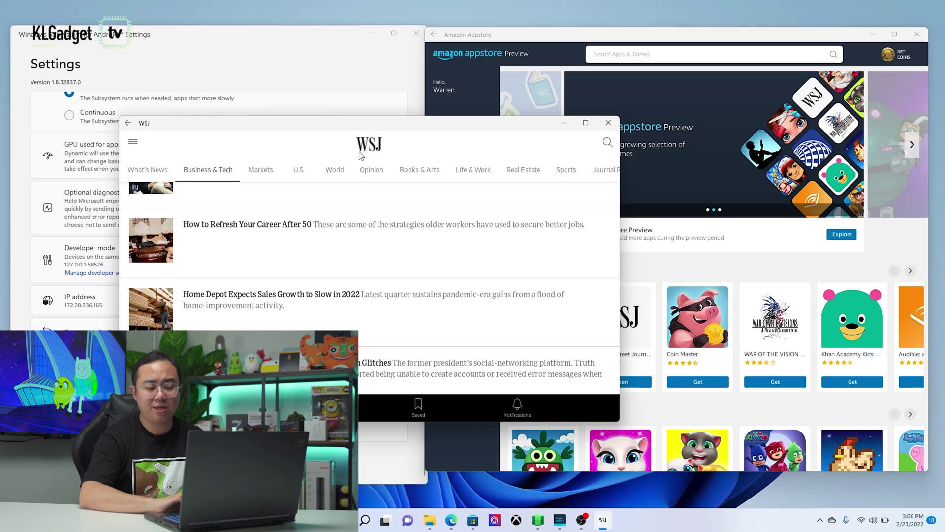
Browse Opinion and Books & Arts, open the Law & Order review, then close WSJ.
left_click(384, 175)
left_click(419, 172)
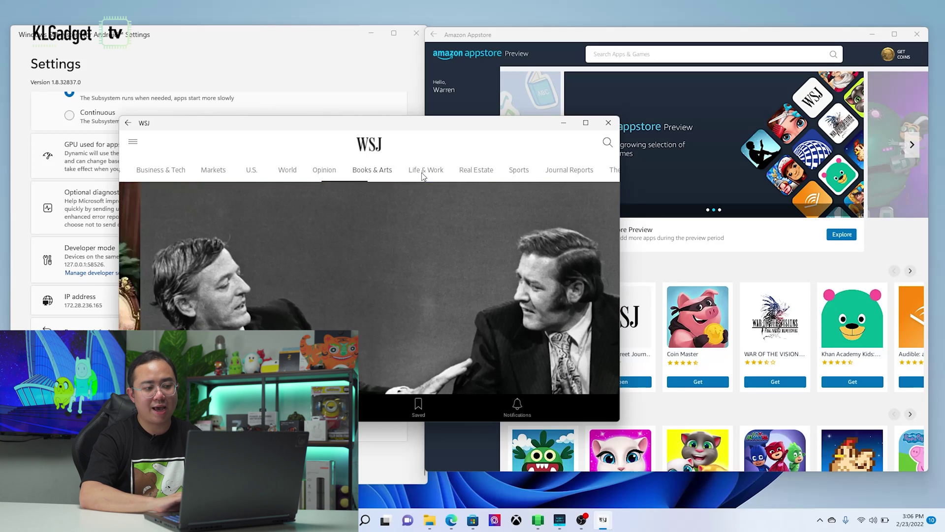
scroll(432, 298, "down", 5)
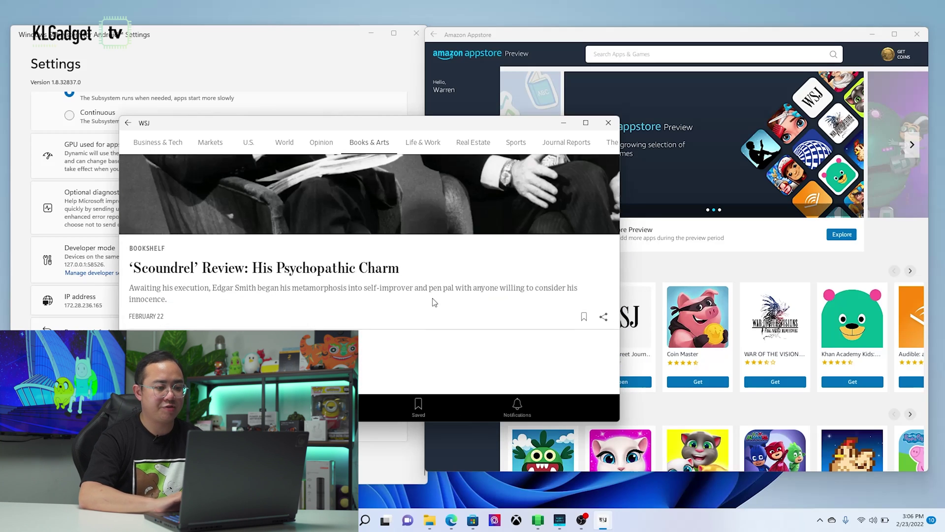
left_click(458, 249)
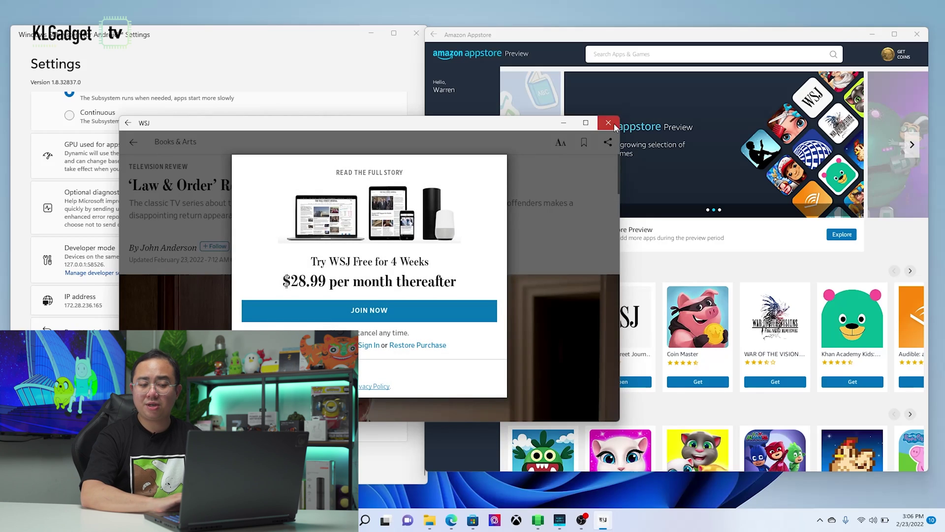
left_click(609, 123)
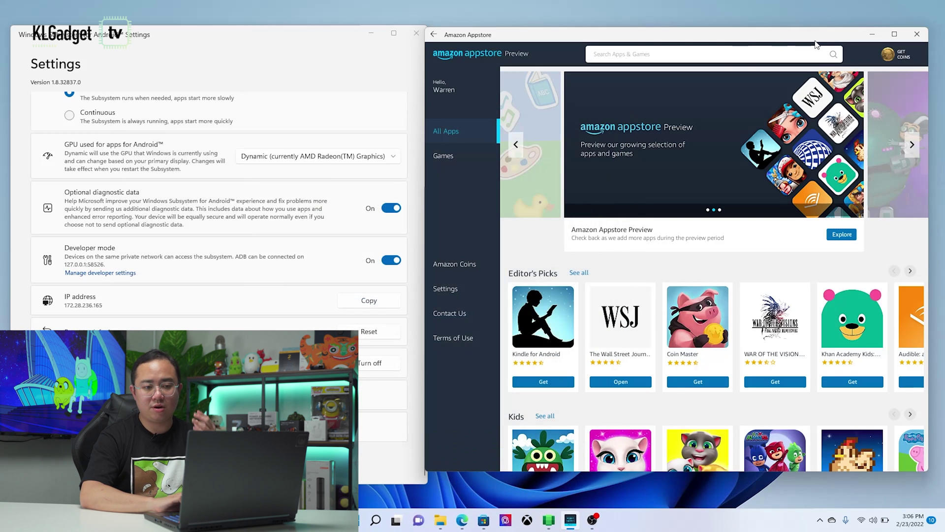
Minimize the Appstore and navigate File Explorer to C:\android\platform-tools.
left_click(873, 29)
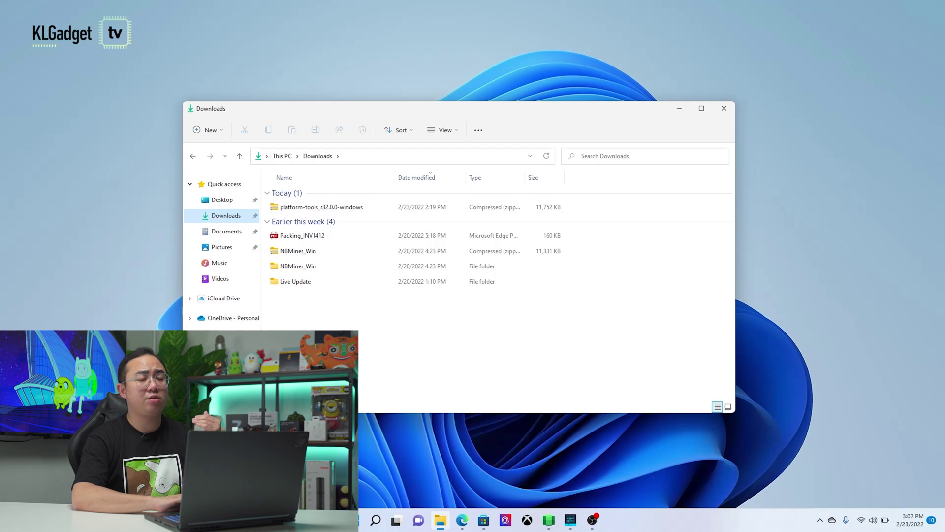
left_click(219, 337)
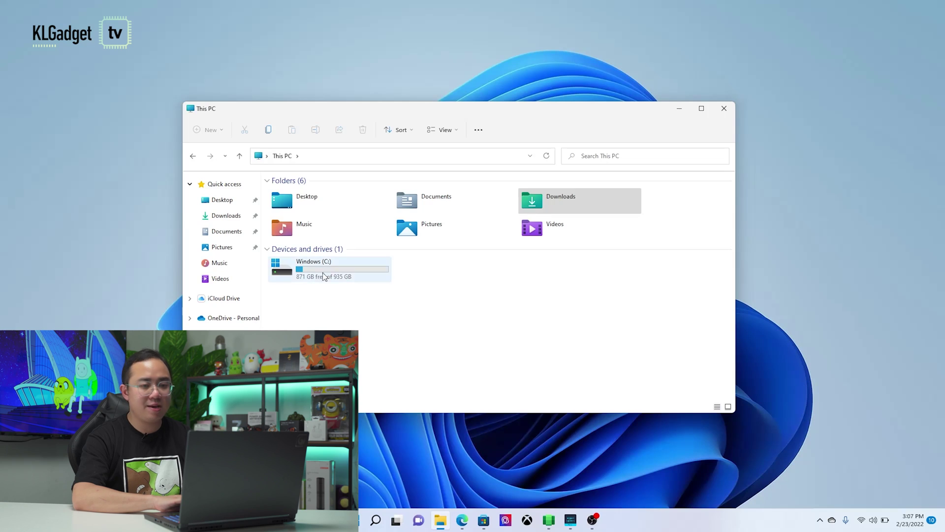
double_click(326, 268)
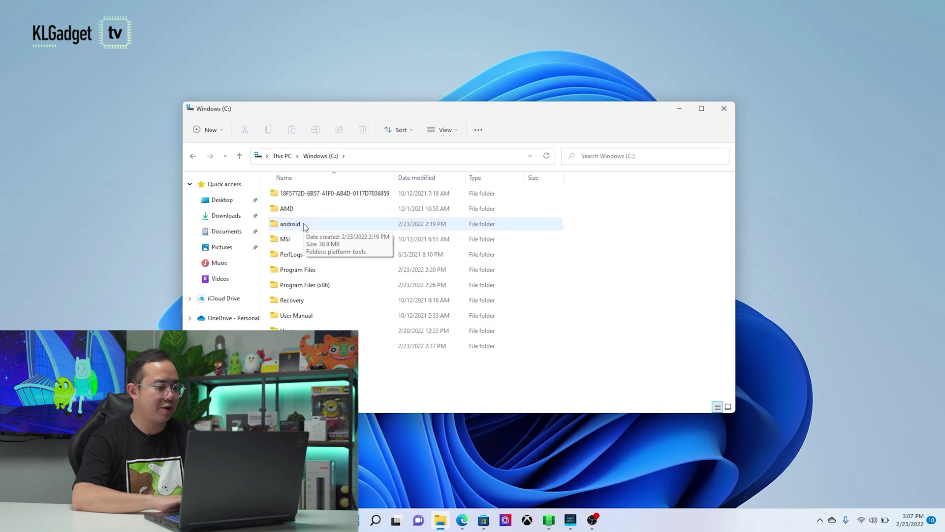
left_click(304, 225)
double_click(304, 224)
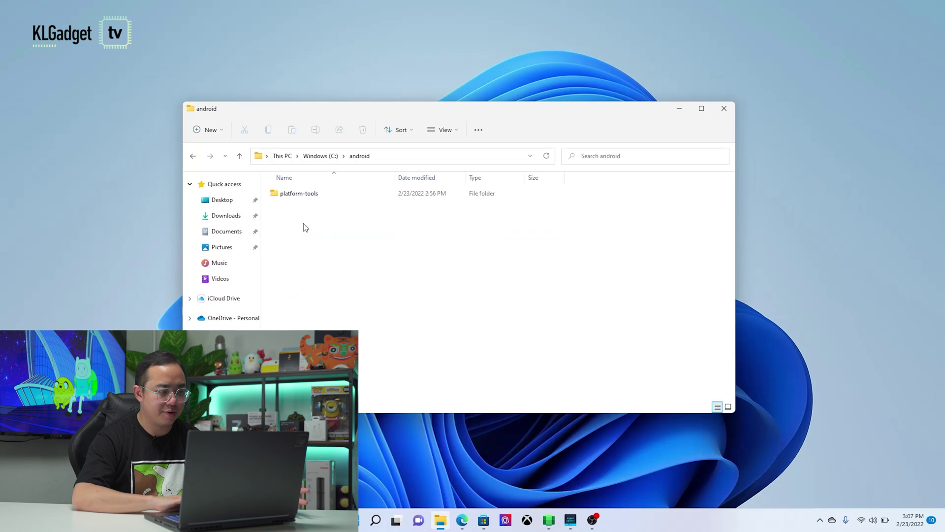
double_click(306, 195)
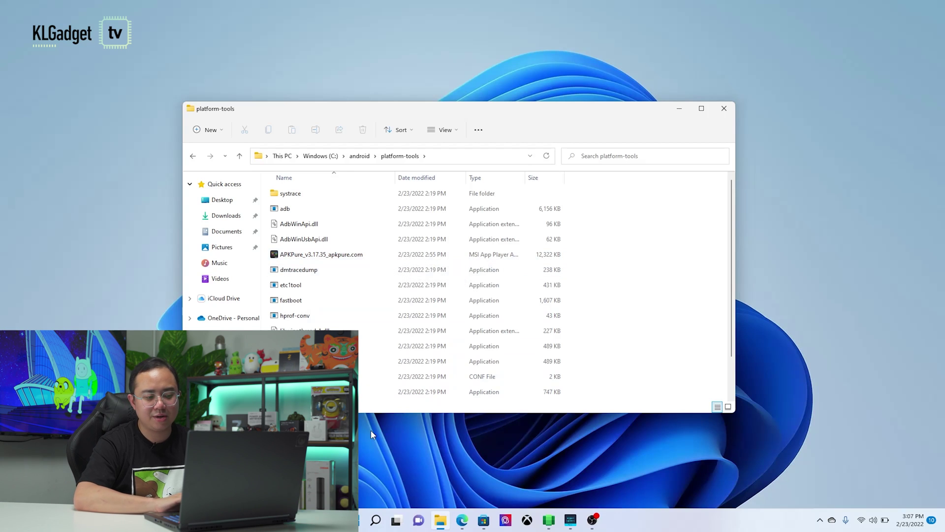
Launch Command Prompt as administrator from a 'cmd' Start search.
left_click(360, 523)
type("cmd")
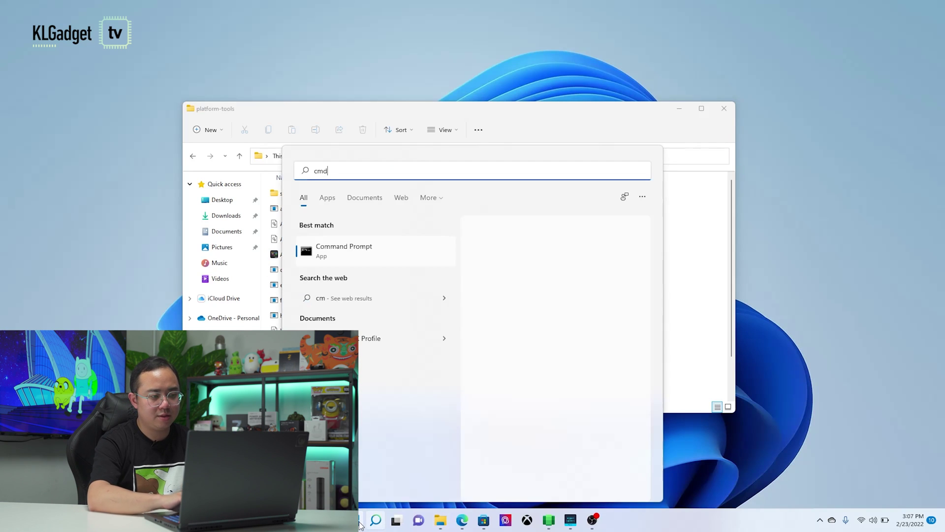
right_click(382, 256)
left_click(405, 267)
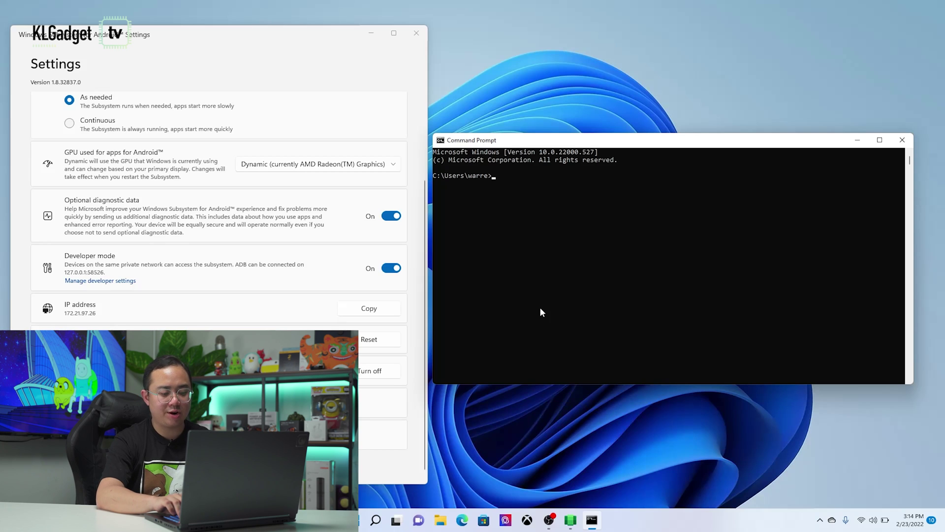
Change to C:\android\platform-tools and run 'adb connect 172.21.97.26'.
type("cd\\")
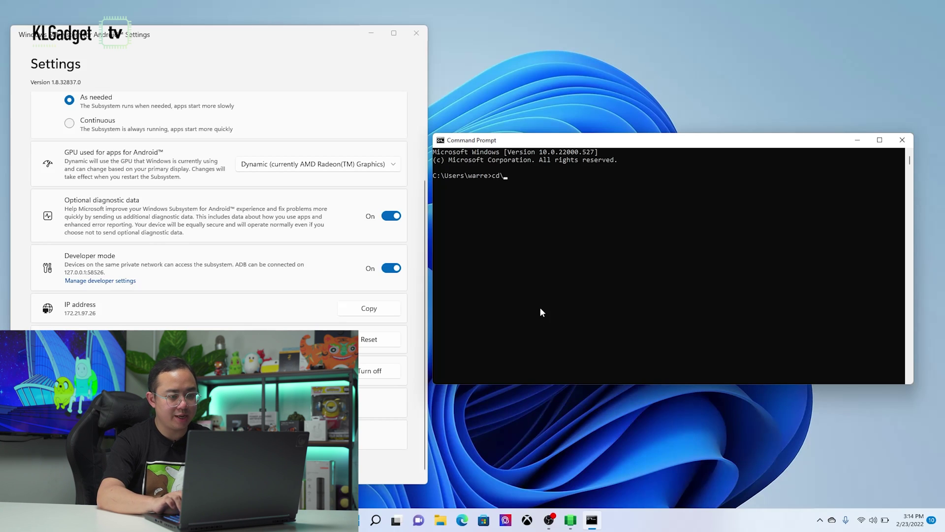
key("Return")
type("cd android")
key("Return")
type("cd")
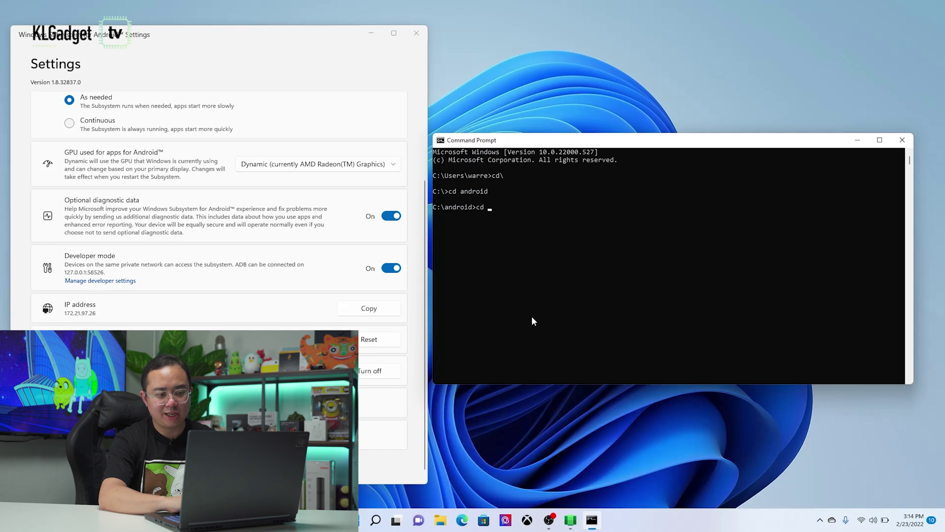
type(" plat")
key("Tab")
key("Return")
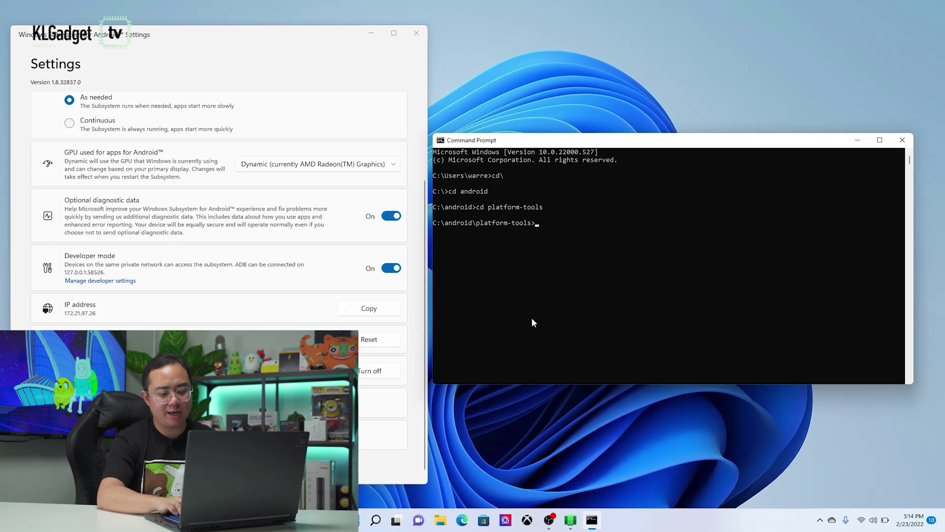
type("adb")
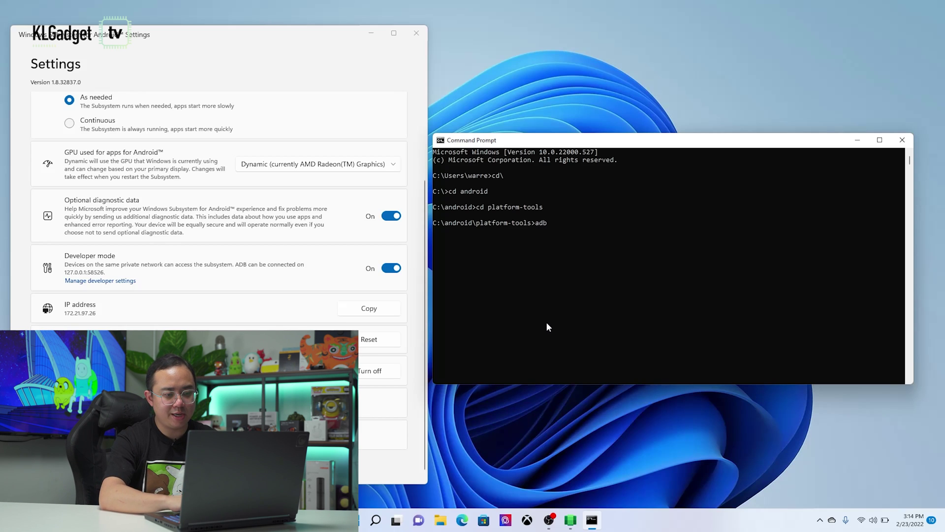
type(" connect")
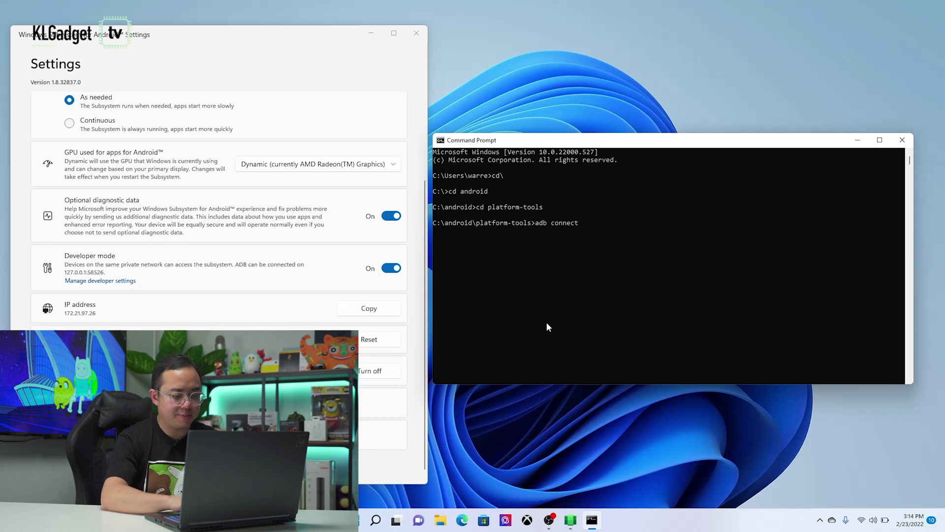
type(" 172.2")
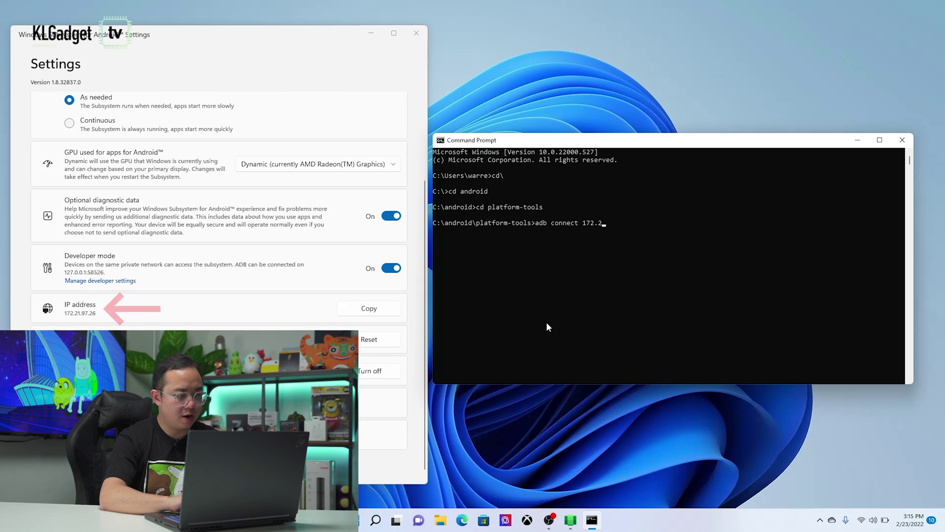
type("1.97.")
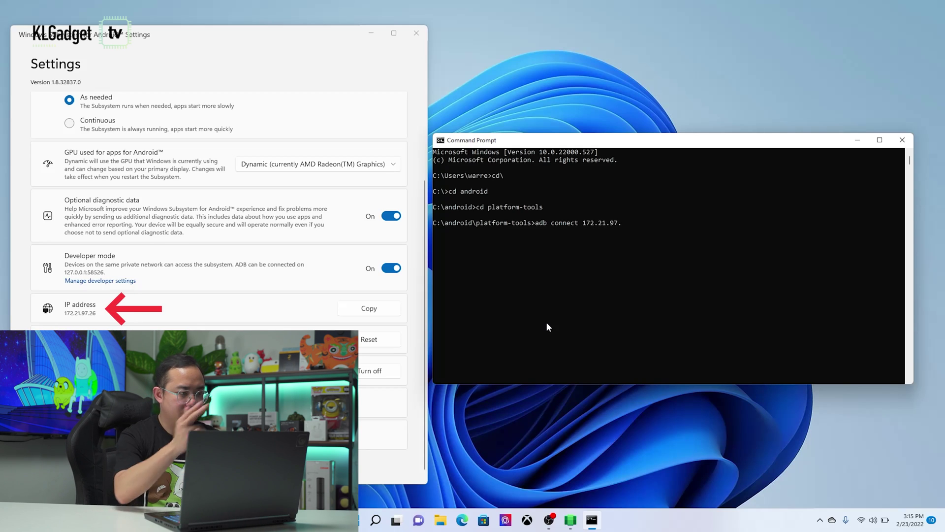
type("26")
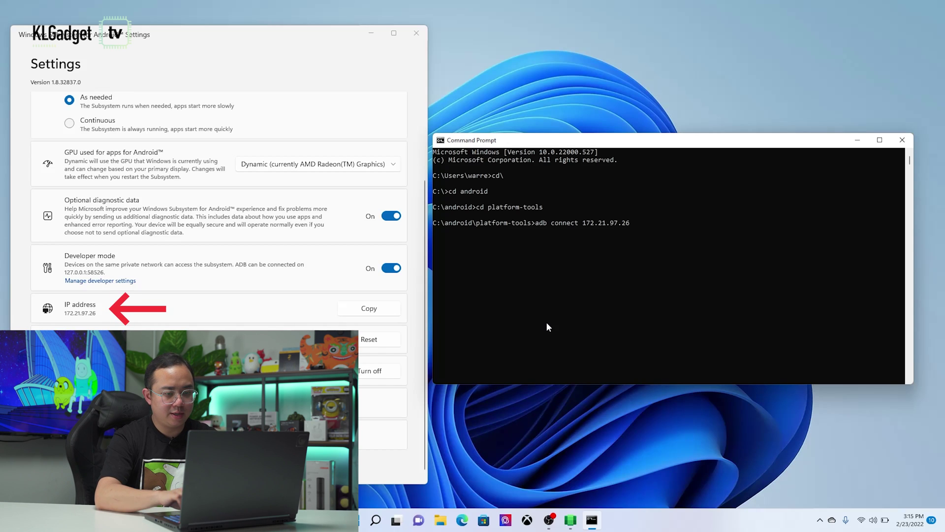
key("Return")
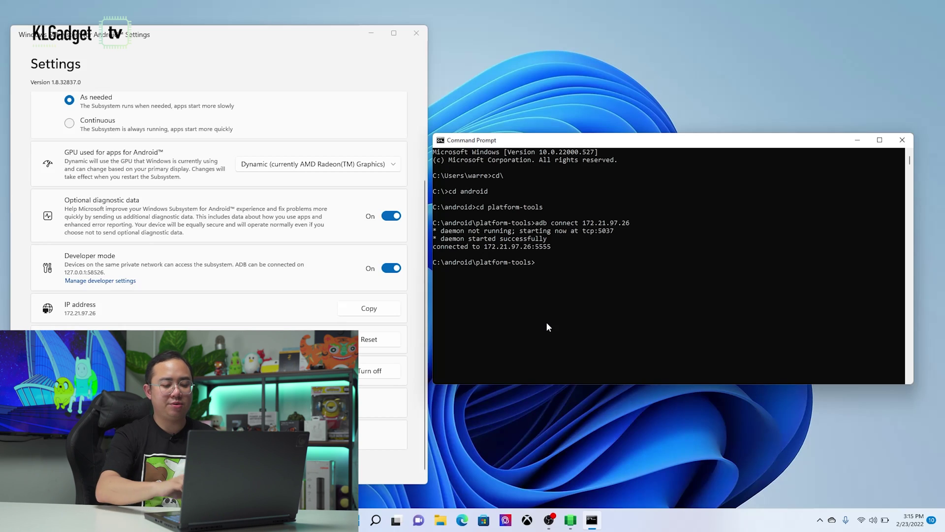
Install APKPure_v3.17.35_apkpure.com.apk with adb install, then bring up Start to see it added.
type("adb ")
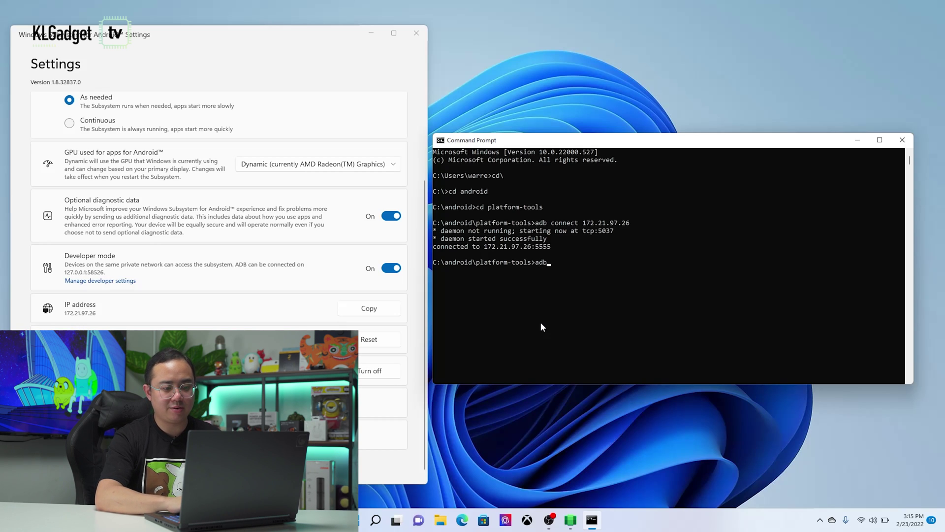
type("install")
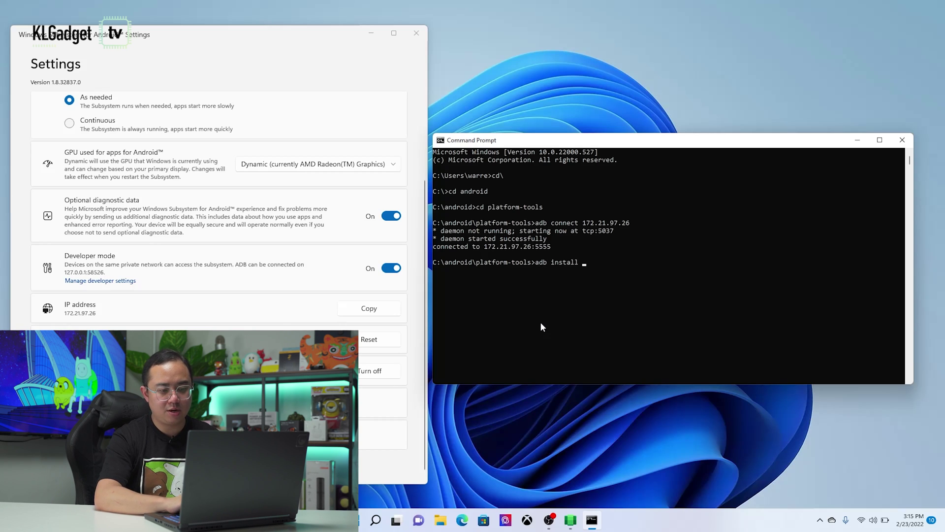
type("AP")
key("Tab")
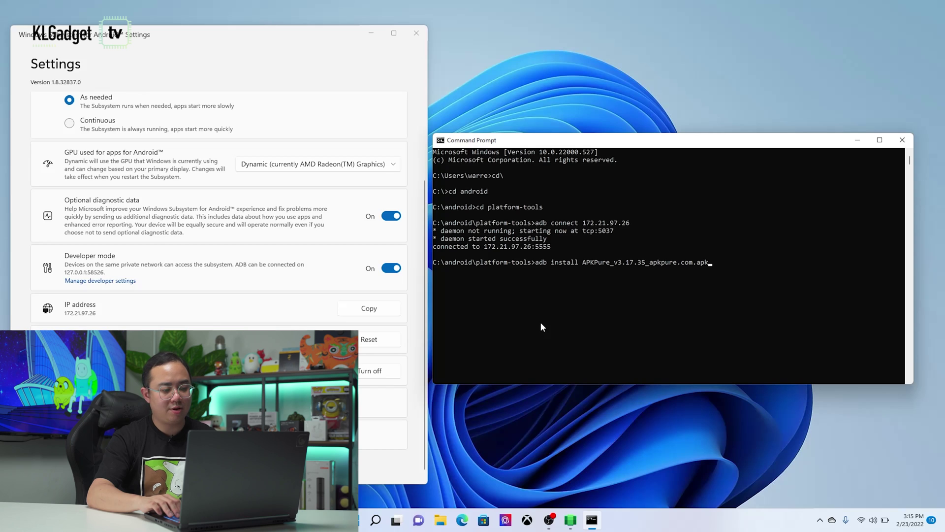
key("Return")
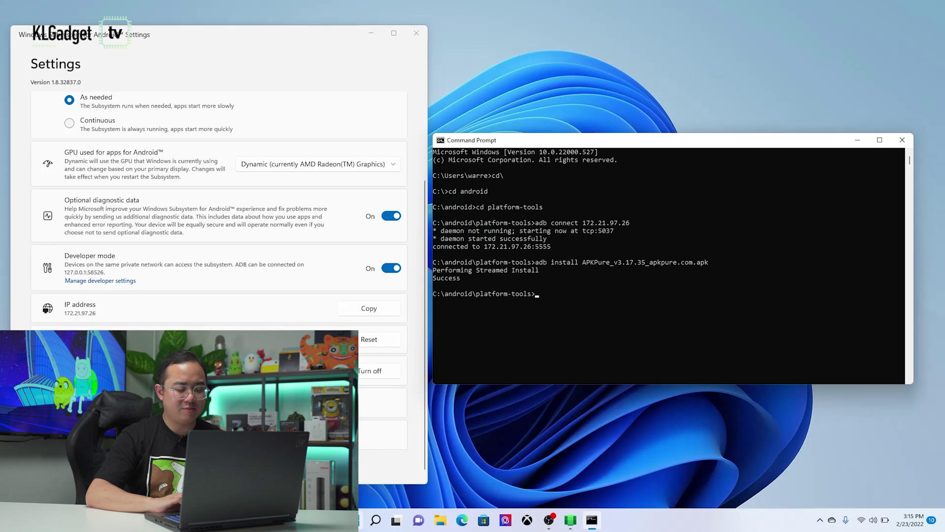
key("super")
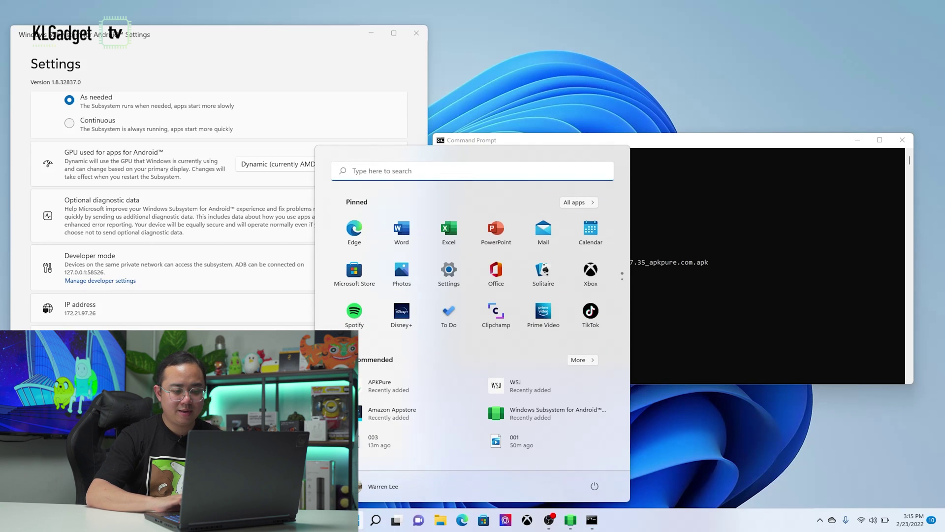
Launch APKPure, allow phone-call and media/file permissions, and center its window.
left_click(389, 386)
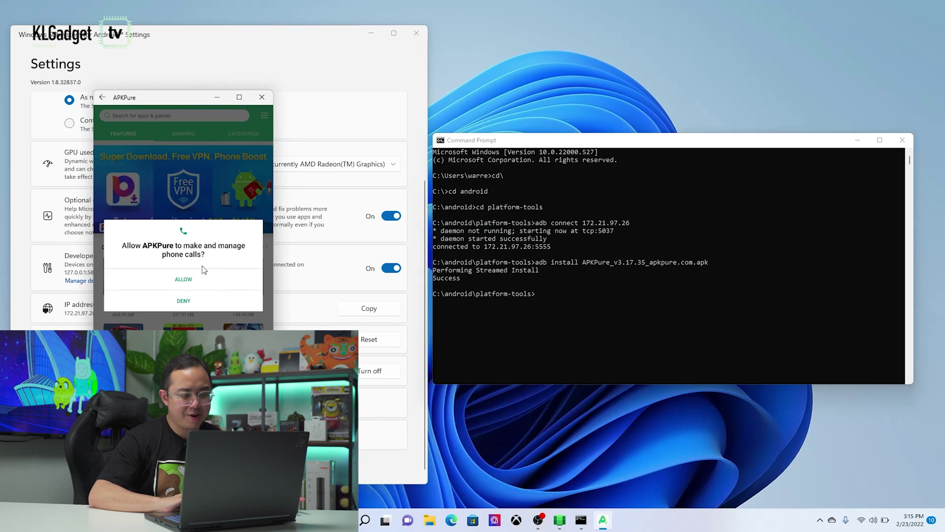
left_click(213, 278)
left_click(199, 274)
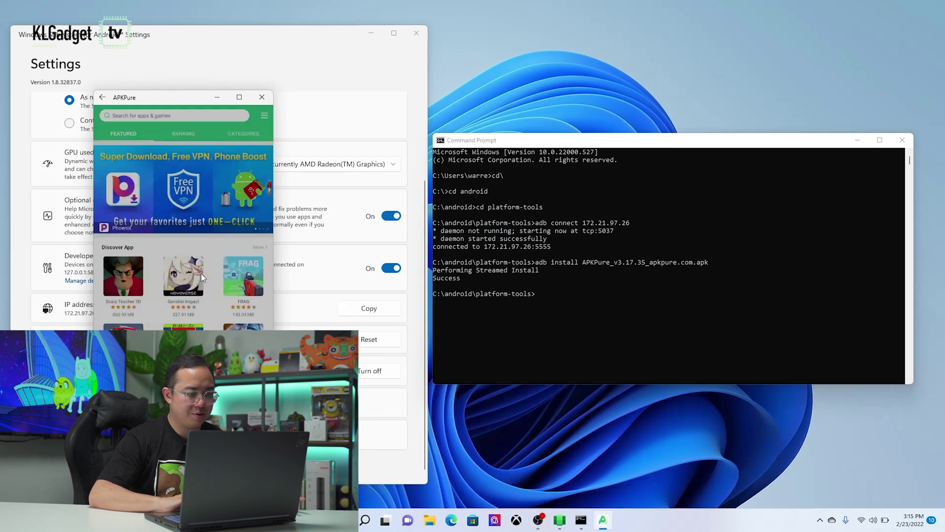
left_click_drag(186, 94, 436, 74)
Browse the Arena of Valor and Twerk Race 3D pages, returning to the Featured list.
scroll(462, 295, "down", 5)
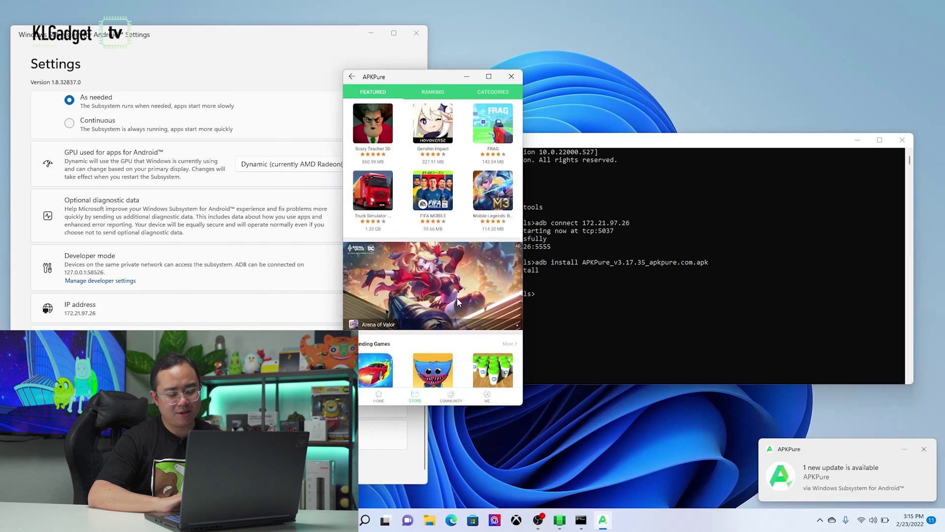
left_click(457, 298)
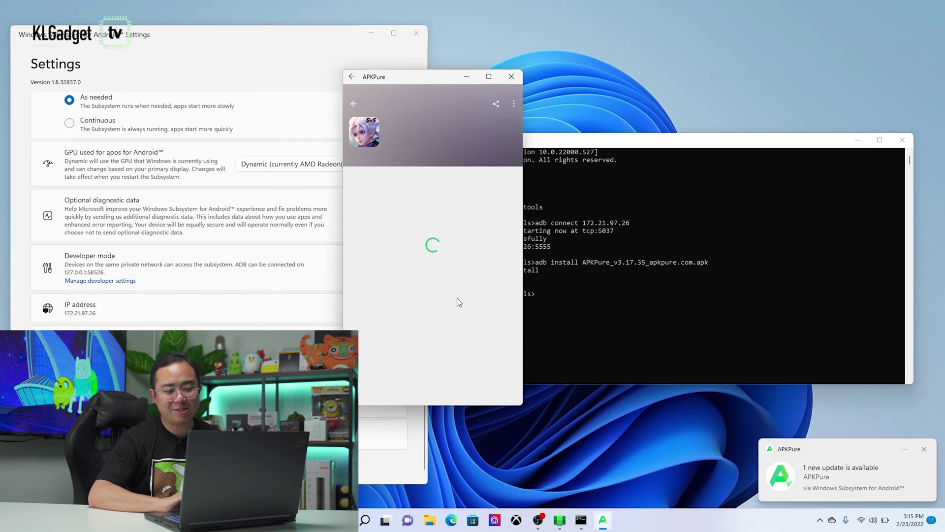
left_click(353, 104)
scroll(417, 267, "down", 5)
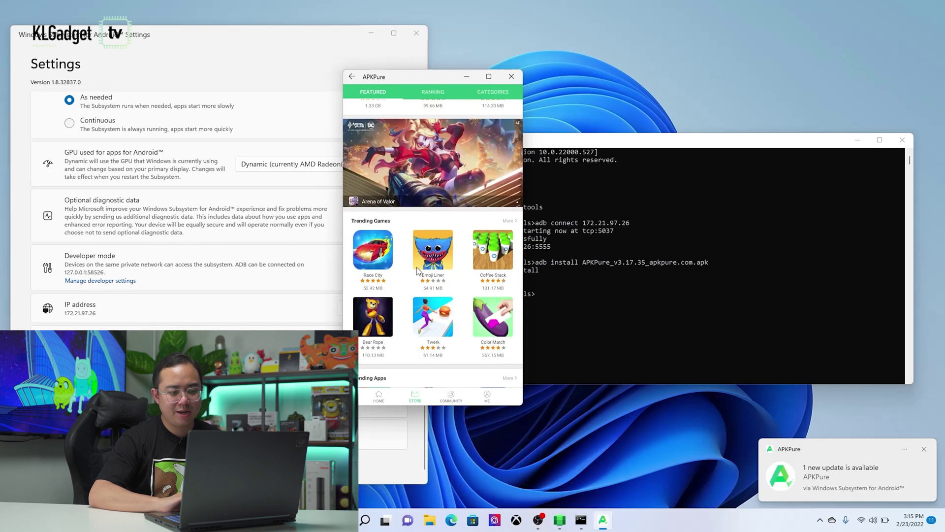
left_click(416, 270)
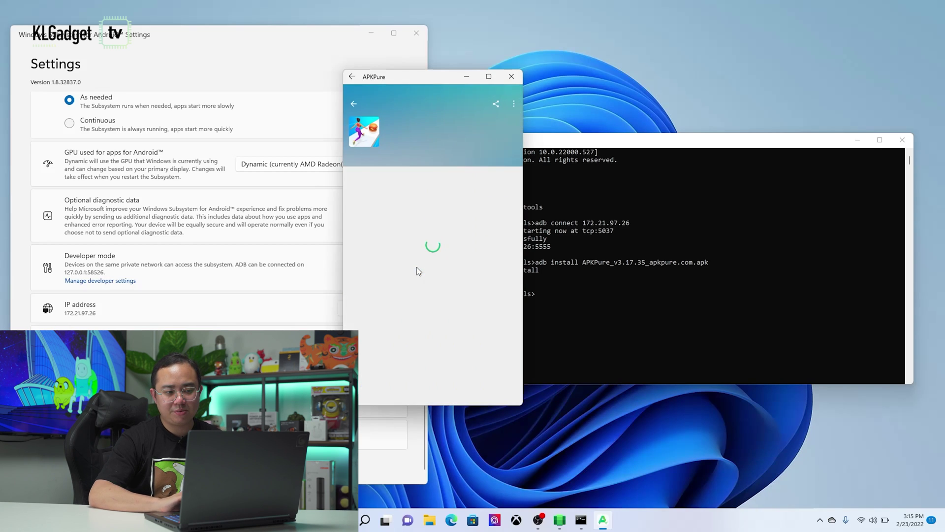
left_click(352, 104)
scroll(430, 237, "up", 5)
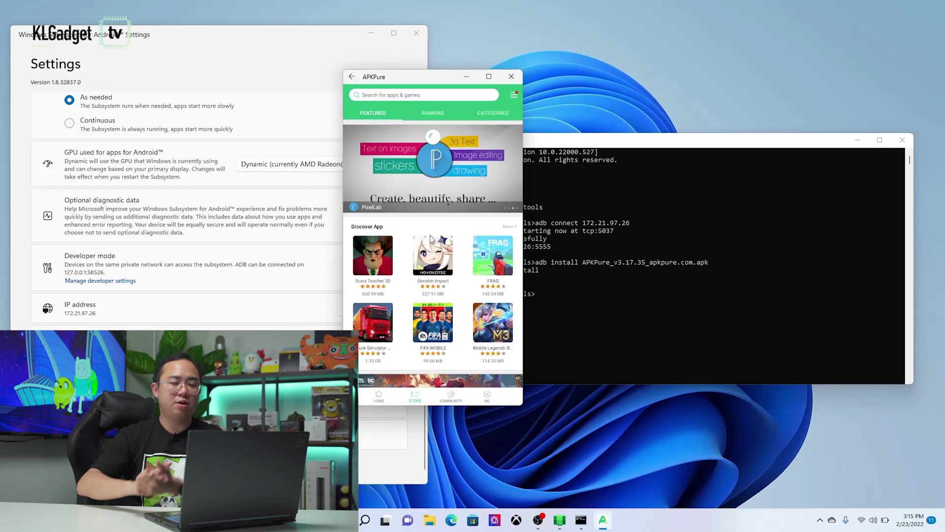